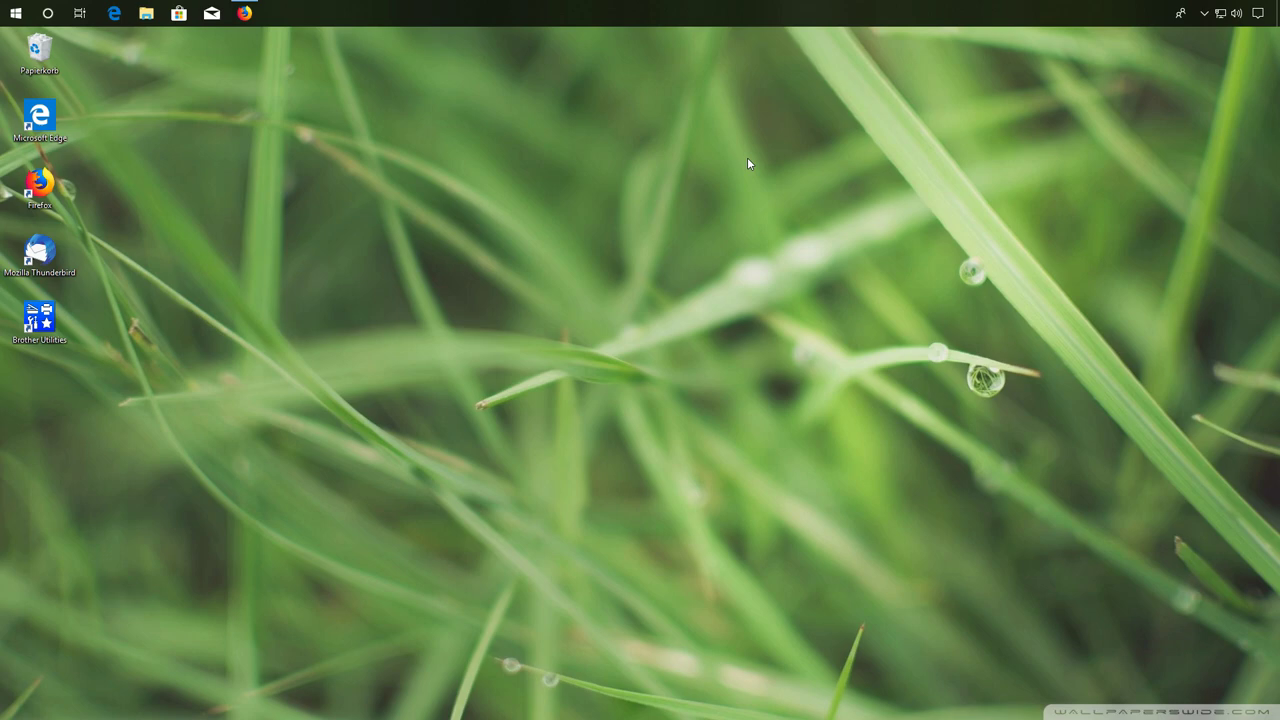
# Check the installed Windows version and build in the Windows info dialog and close it
pyautogui.click(16, 13)
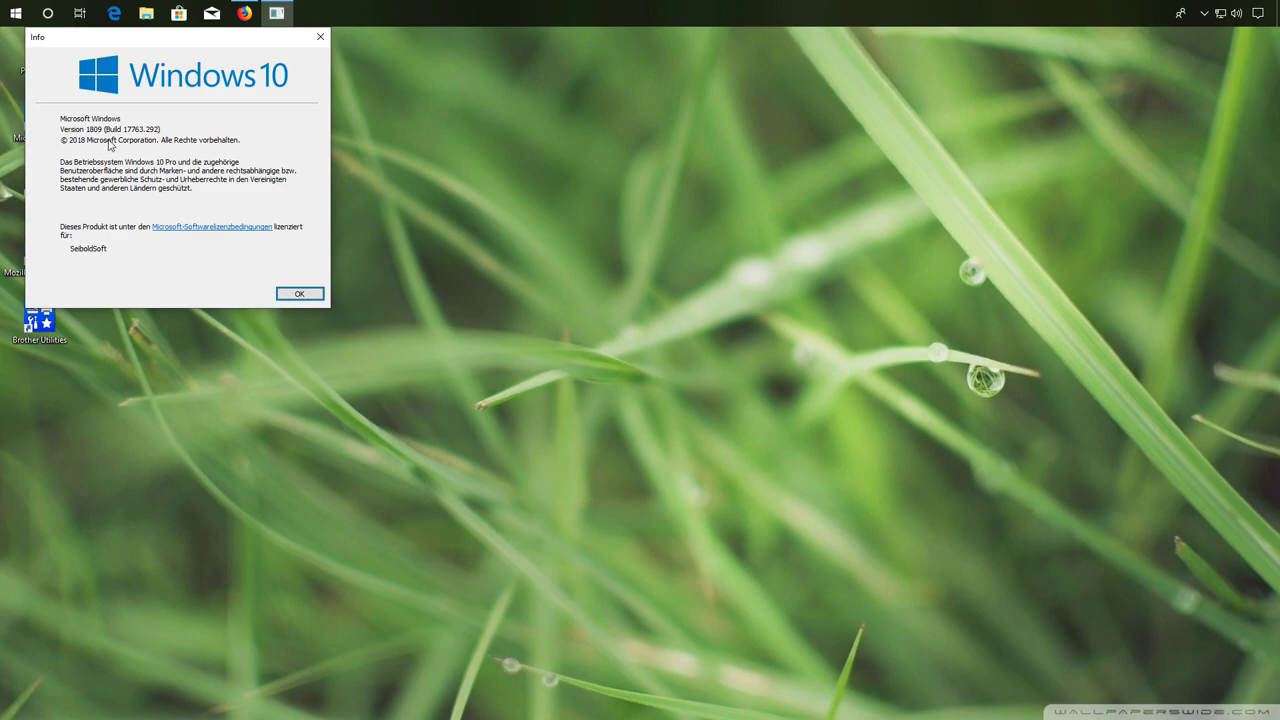
pyautogui.click(320, 37)
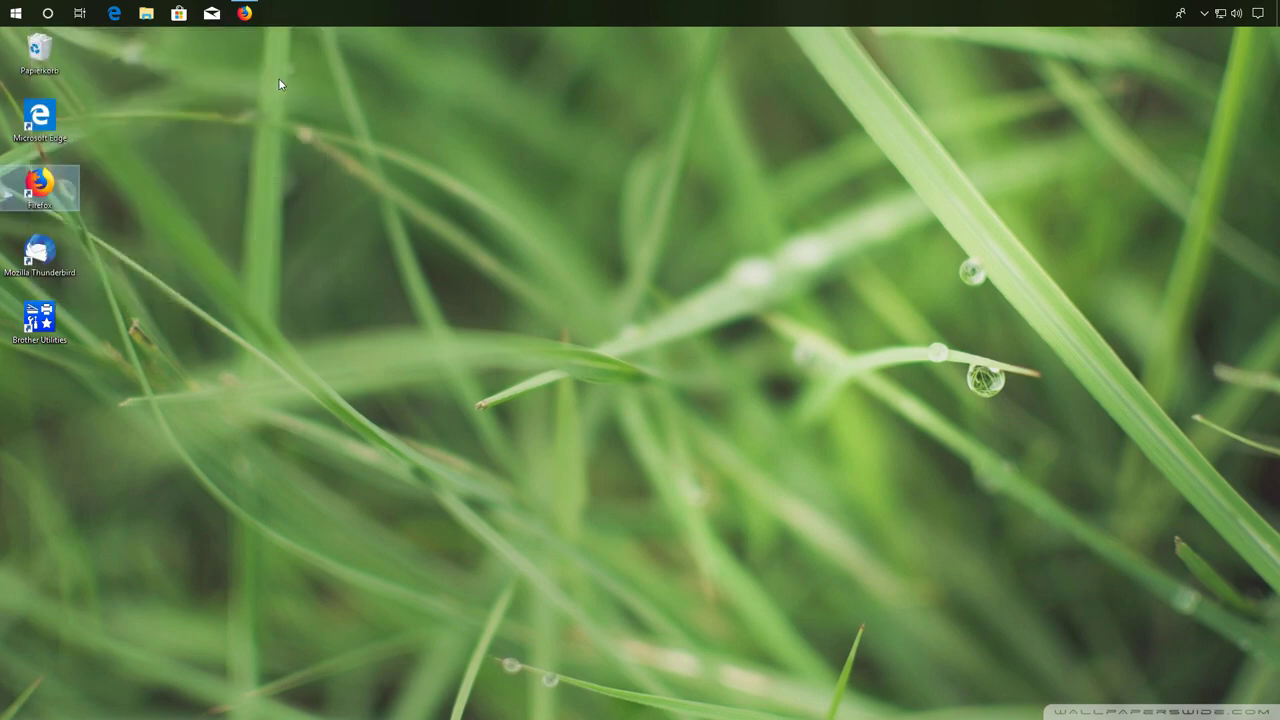
# Switch to Firefox, download uupdownloader_1.2.0.exe from the GitLab tags page, and place it on the desktop
pyautogui.moveTo(244, 13)
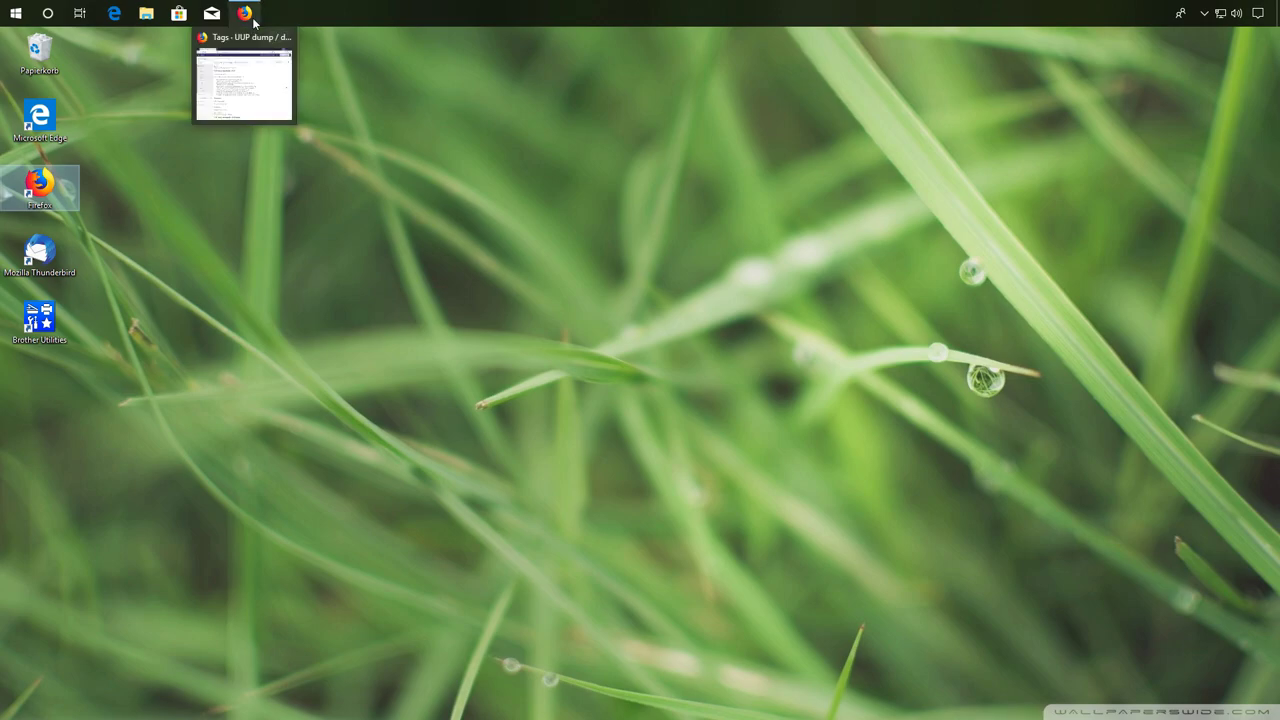
pyautogui.click(246, 75)
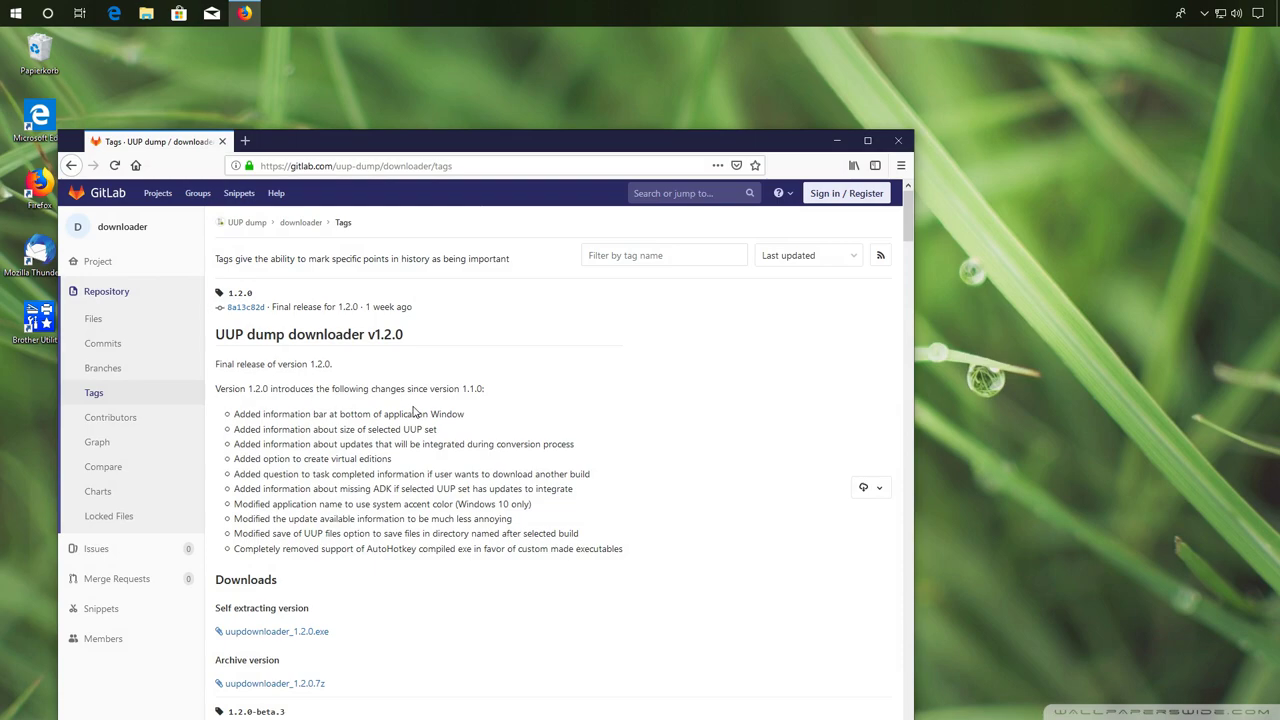
pyautogui.scroll(-4, 415, 412)
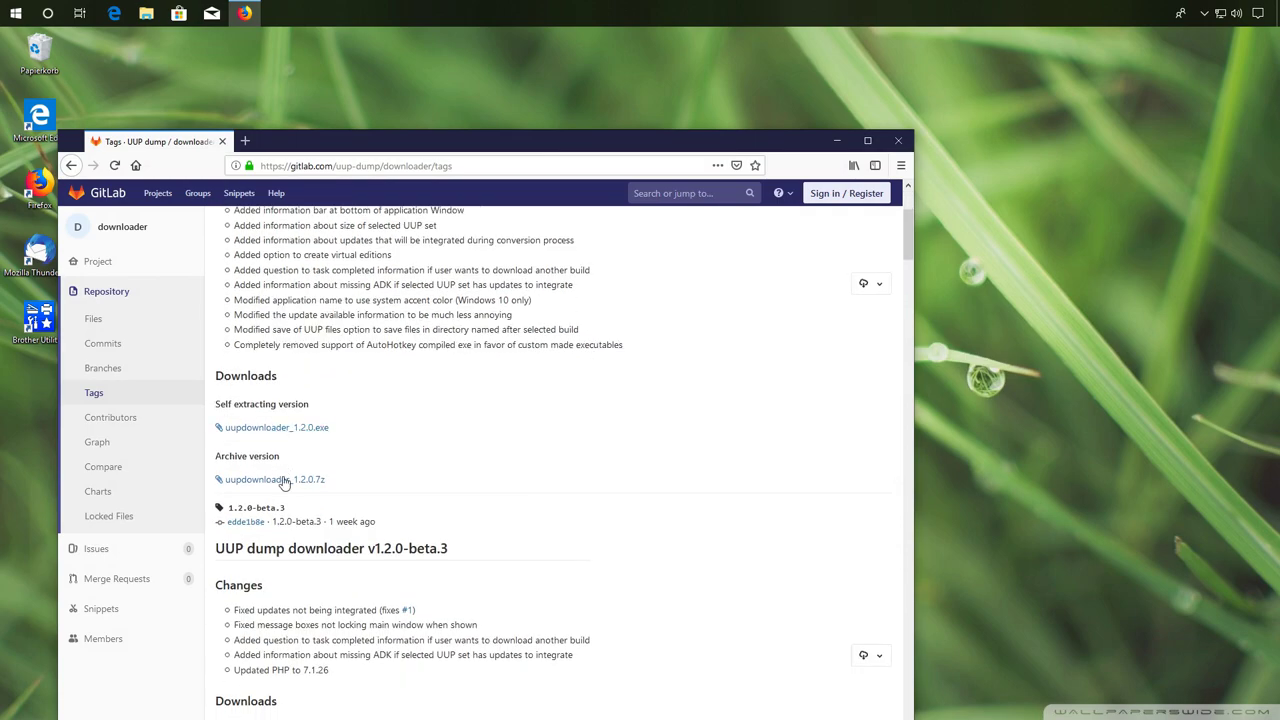
pyautogui.click(289, 433)
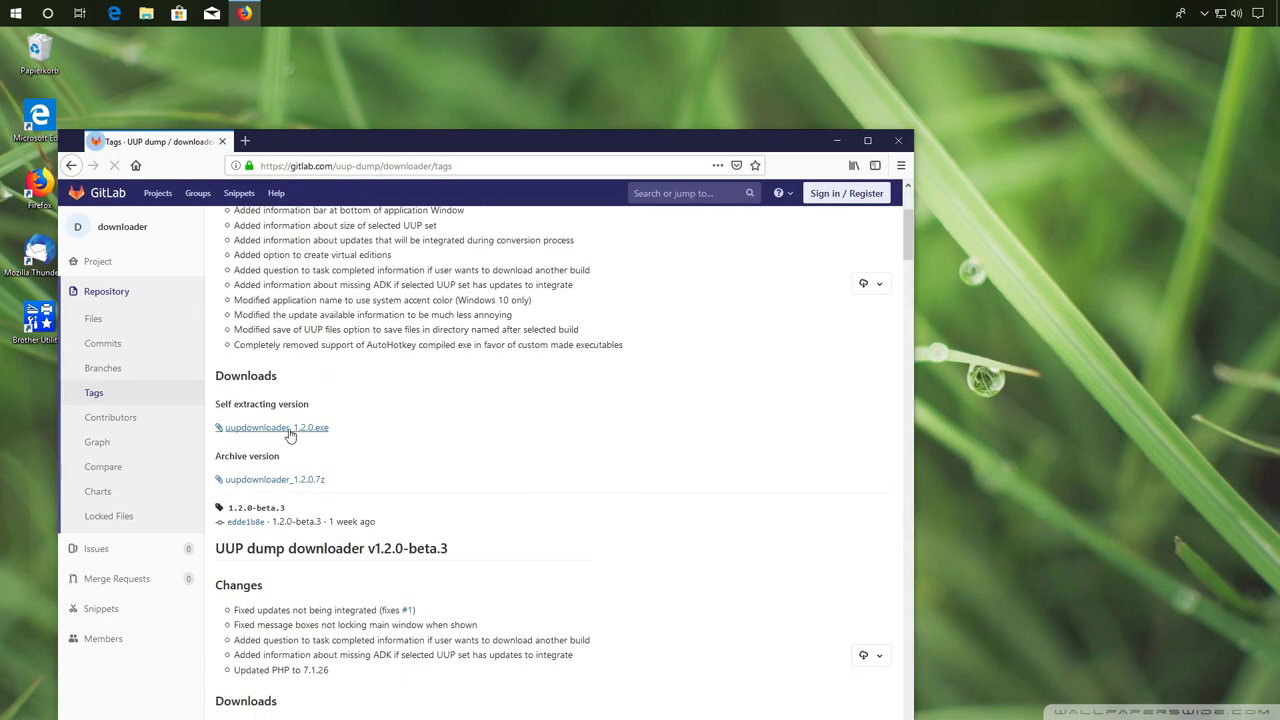
pyautogui.click(517, 452)
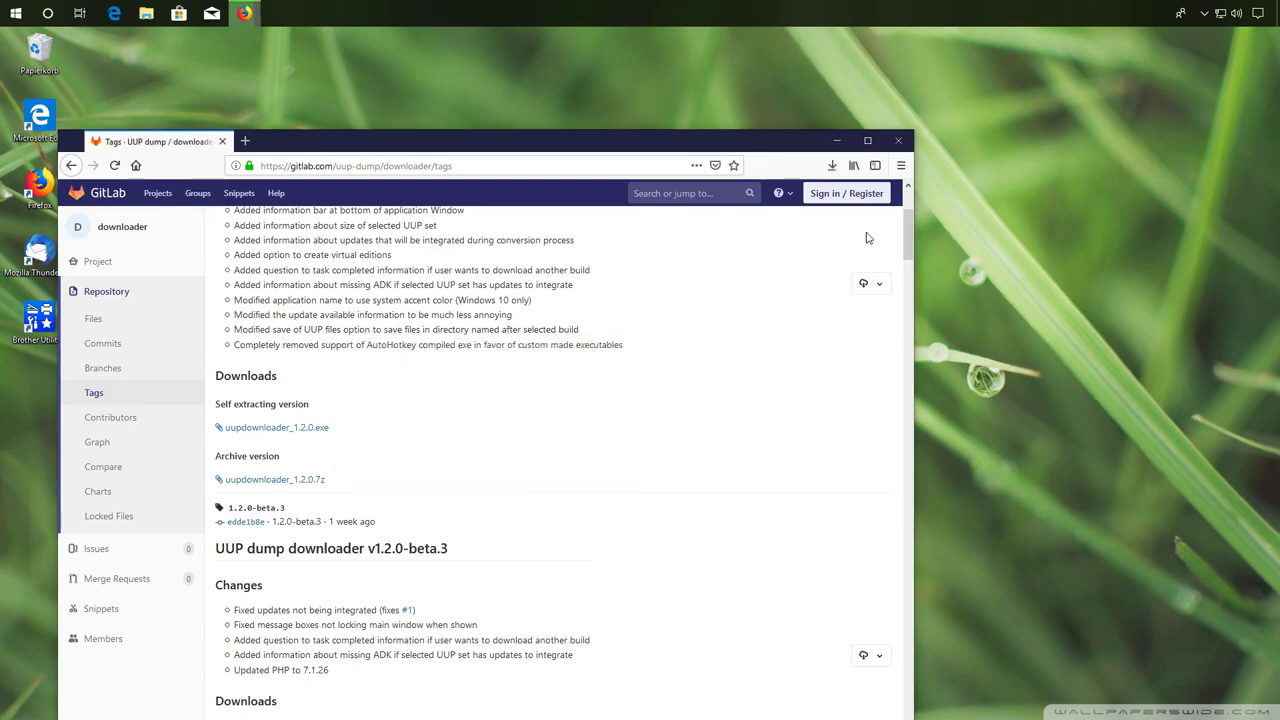
pyautogui.click(833, 166)
pyautogui.moveTo(675, 200); pyautogui.dragTo(534, 56)
pyautogui.click(837, 141)
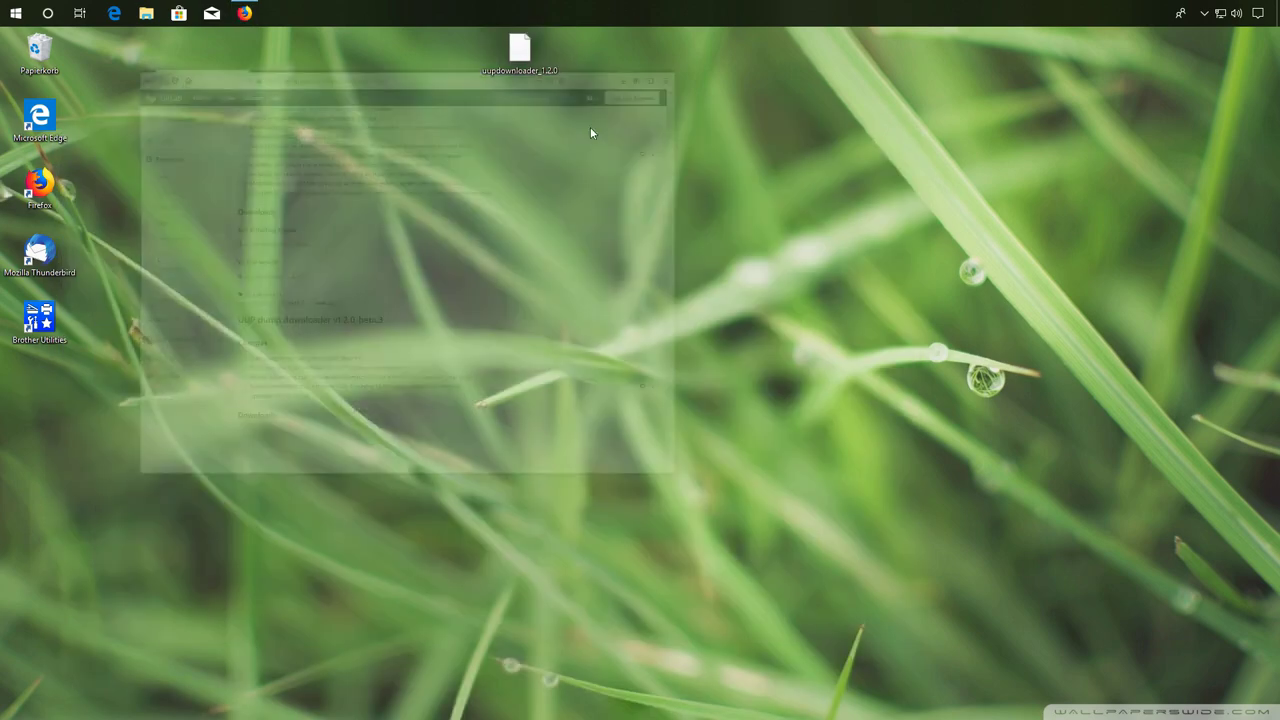
# Unblock the uupdownloader_1.2.0 file in its properties and run it, allowing it to make changes
pyautogui.rightClick(527, 57)
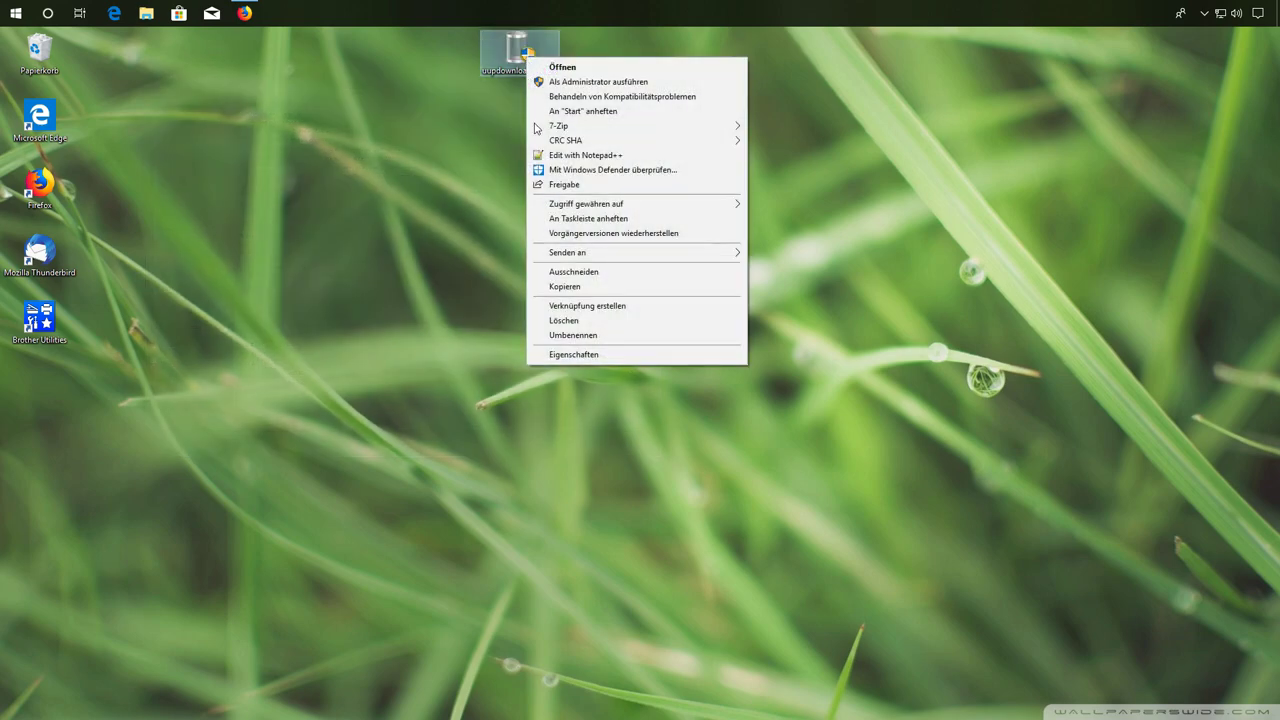
pyautogui.click(553, 355)
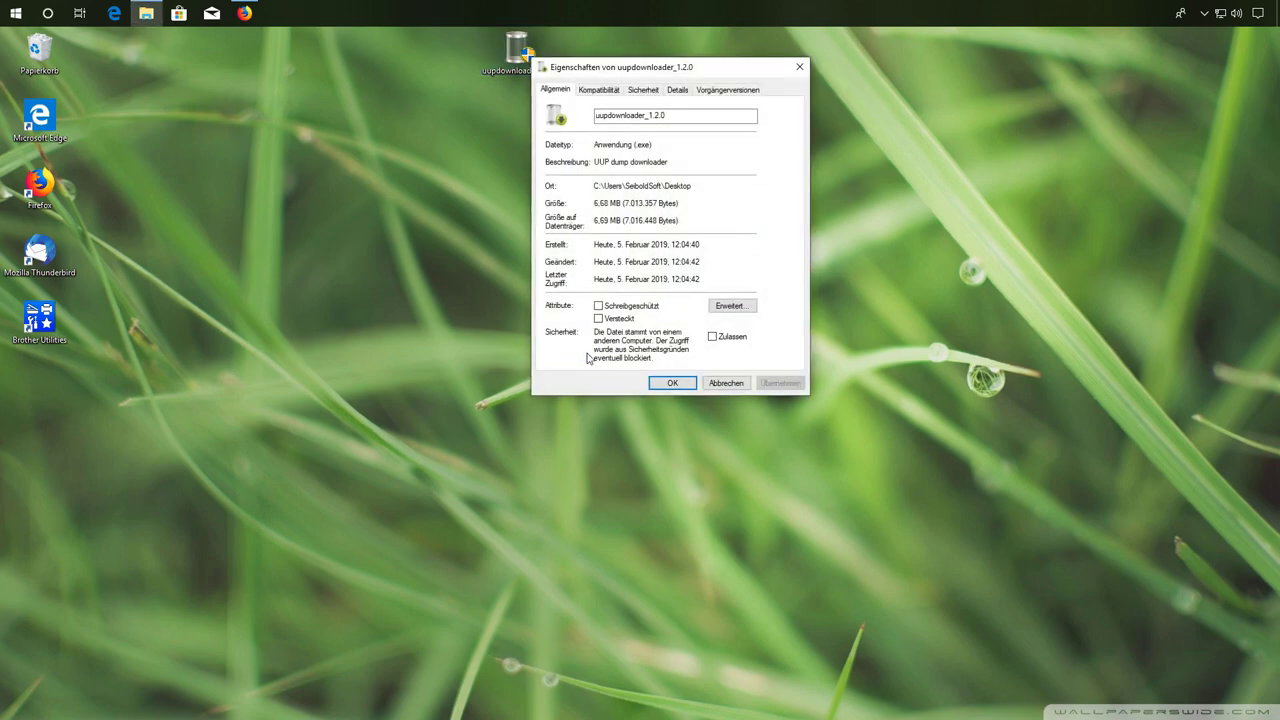
pyautogui.click(731, 340)
pyautogui.click(780, 383)
pyautogui.click(672, 383)
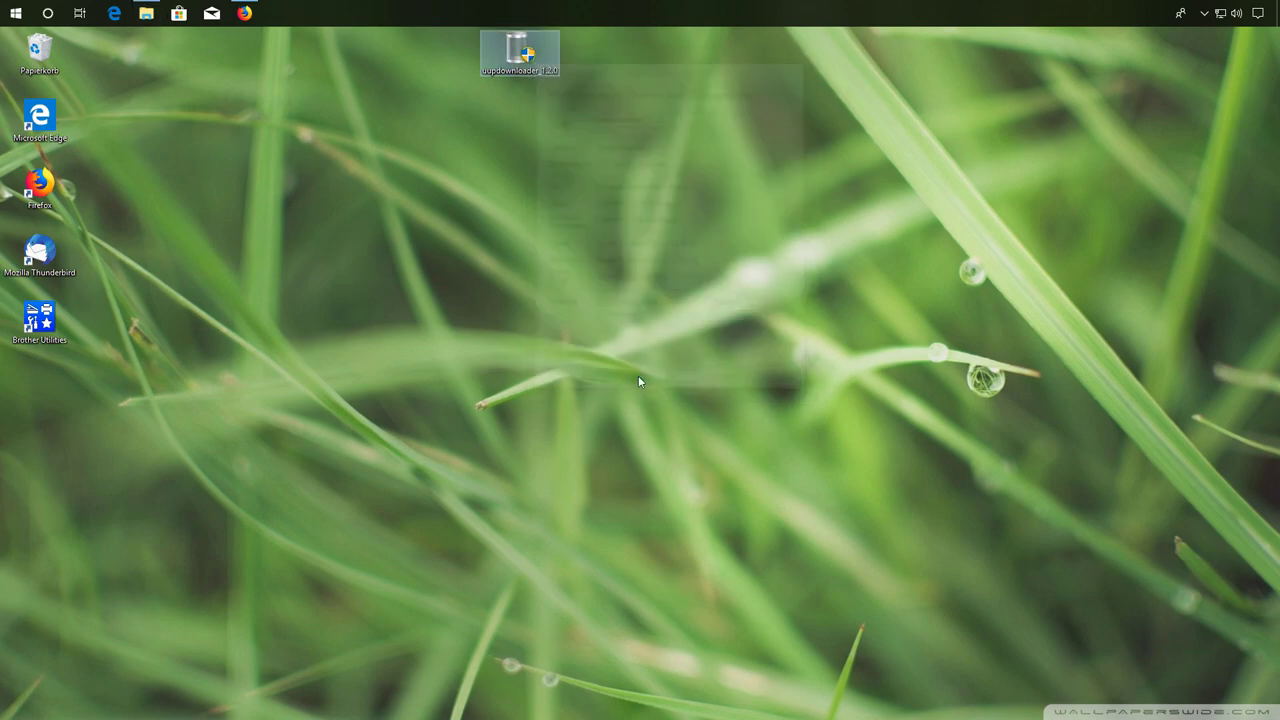
pyautogui.doubleClick(526, 70)
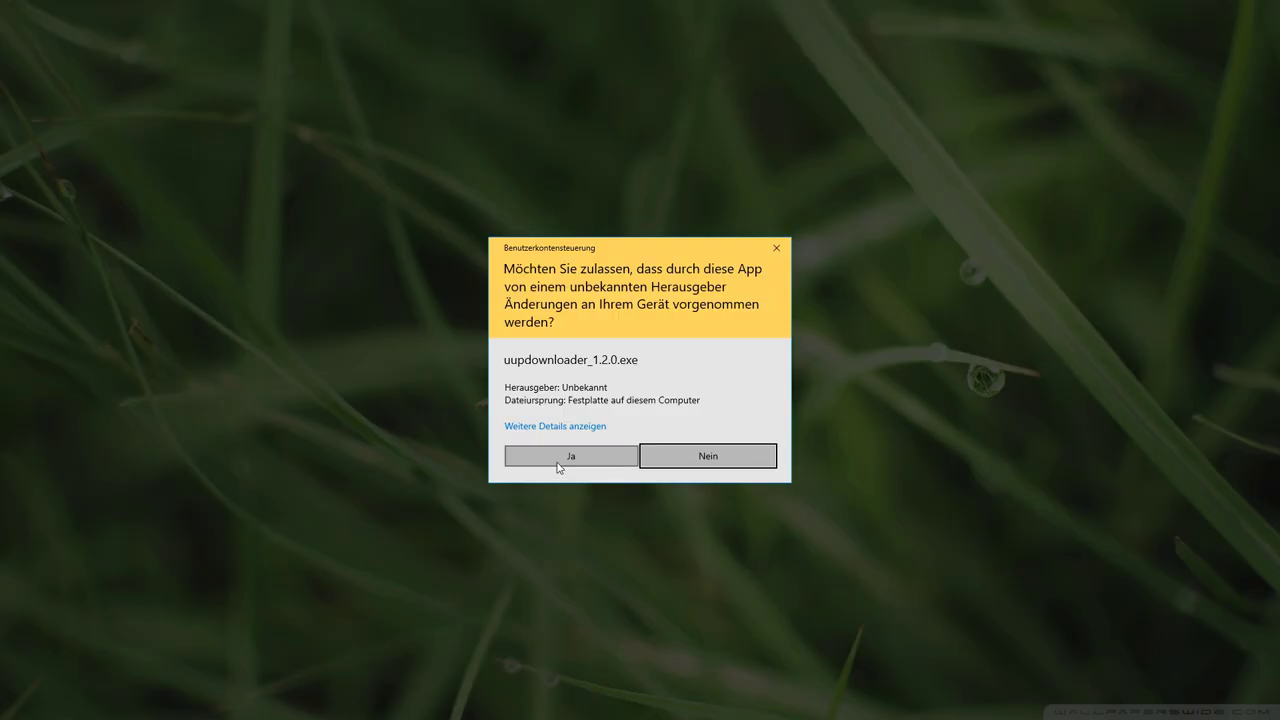
pyautogui.click(564, 457)
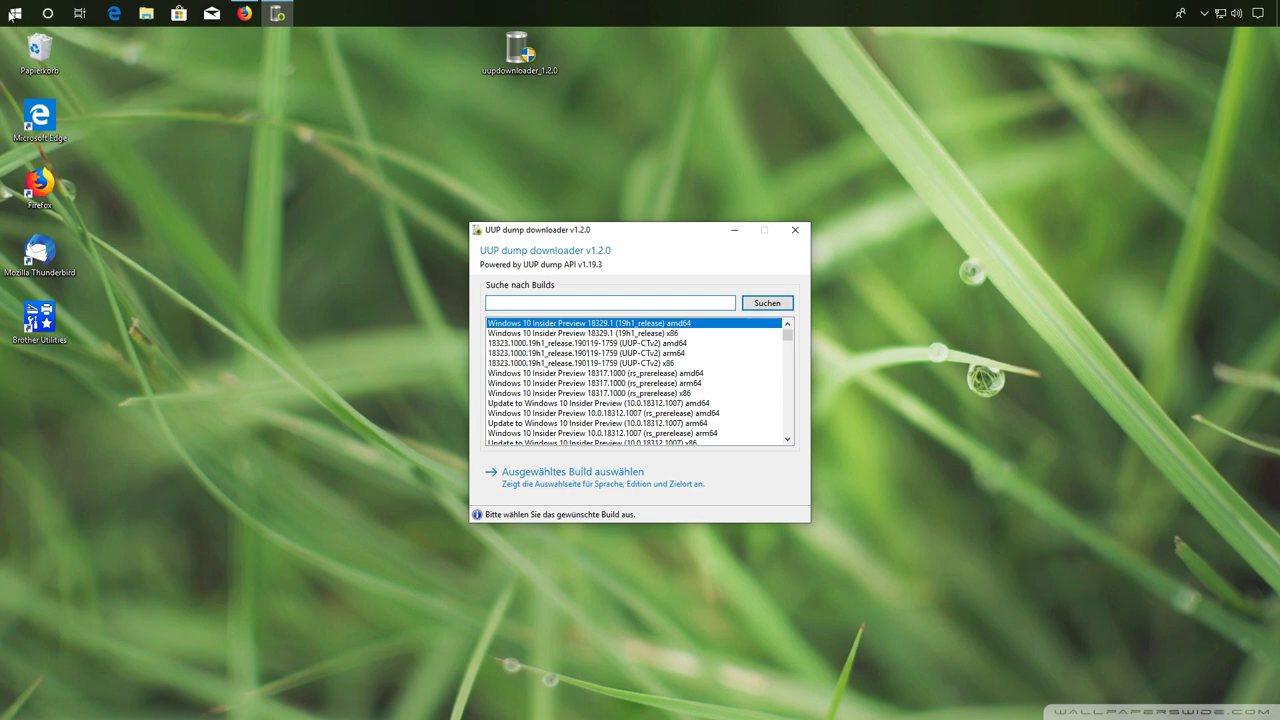
# Check the system type in the properties of this PC through File Explorer
pyautogui.click(148, 18)
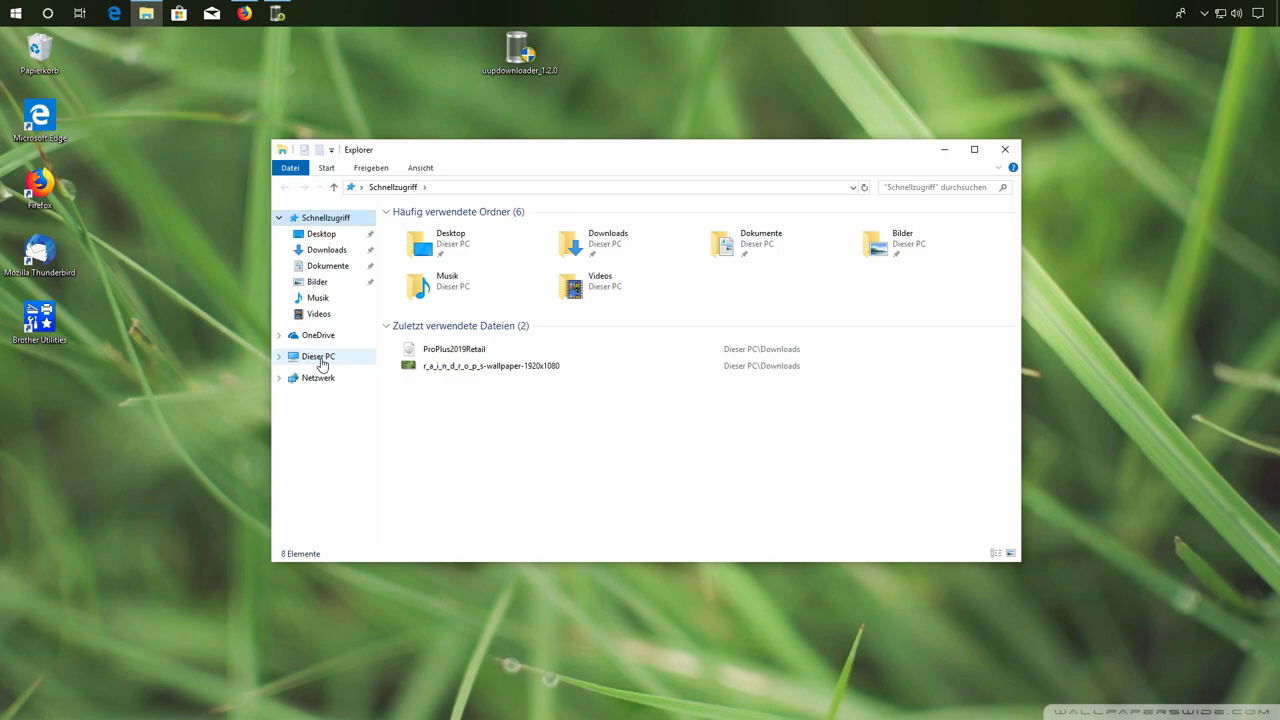
pyautogui.rightClick(322, 364)
pyautogui.click(368, 534)
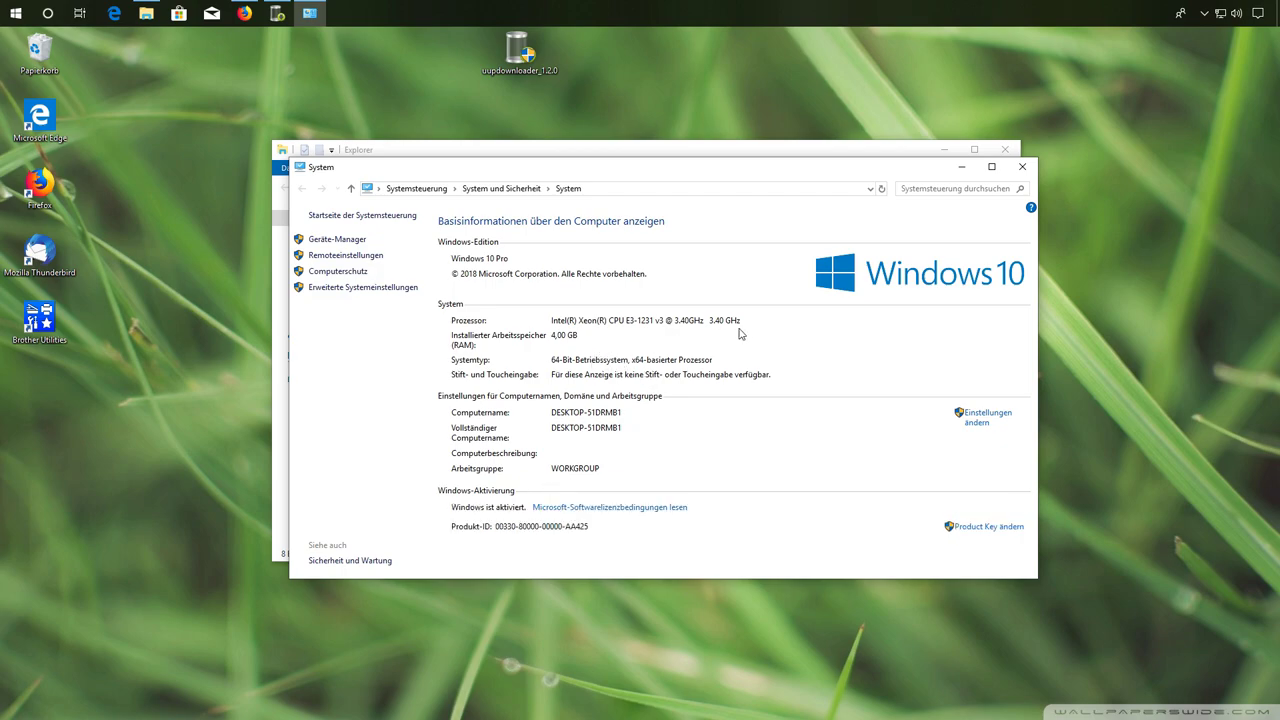
pyautogui.click(1022, 167)
pyautogui.click(943, 150)
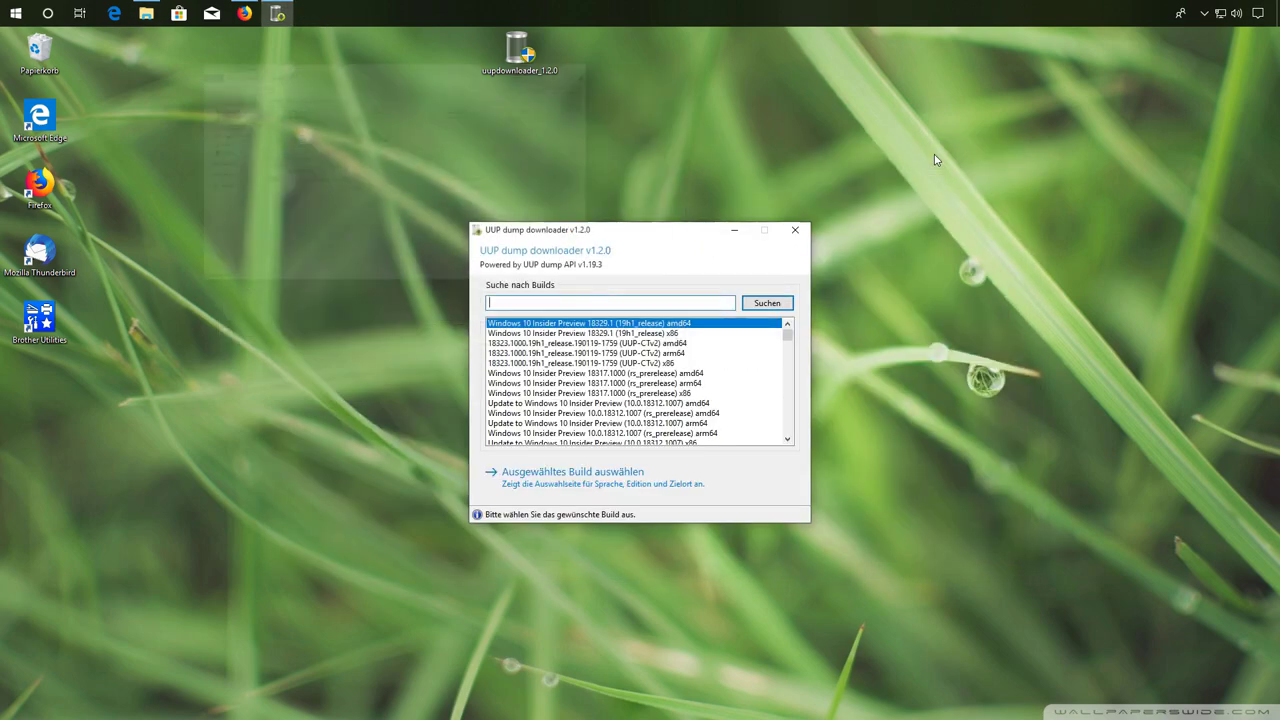
# Choose the build Windows 10 Insider Preview 18329.1 (19h1_release) amd64 and proceed to its language and edition options
pyautogui.click(666, 335)
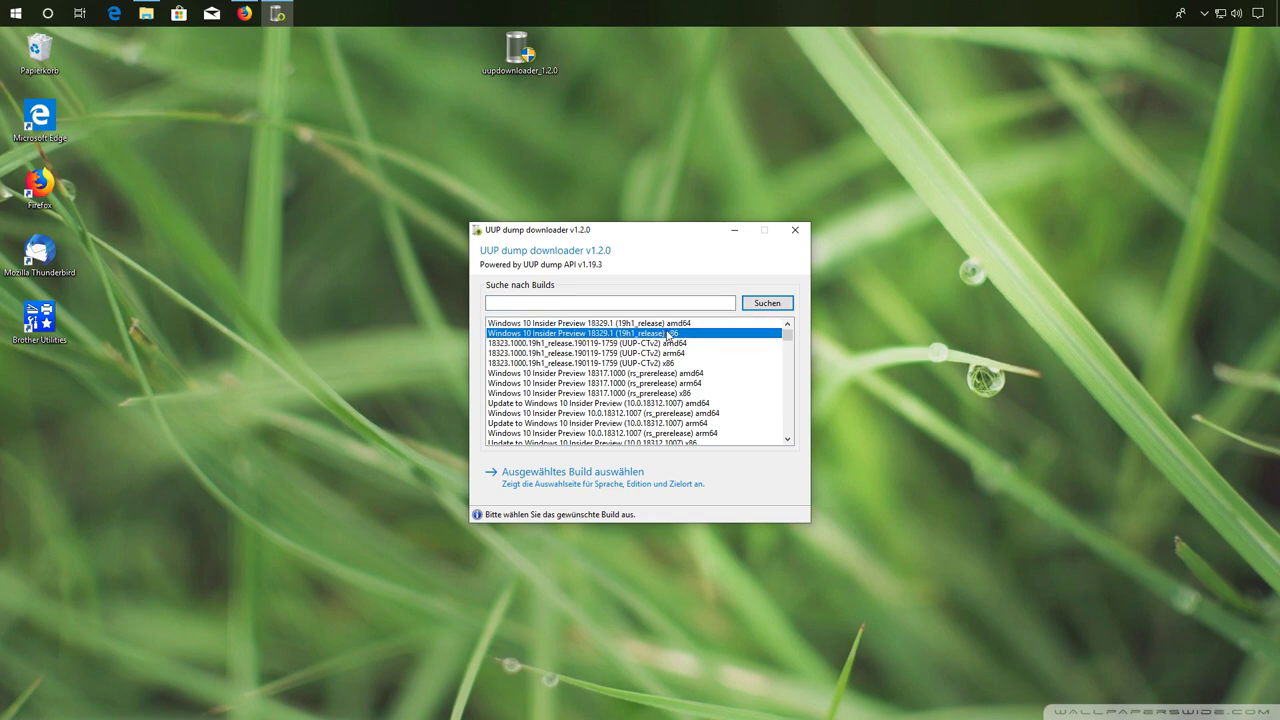
pyautogui.click(668, 323)
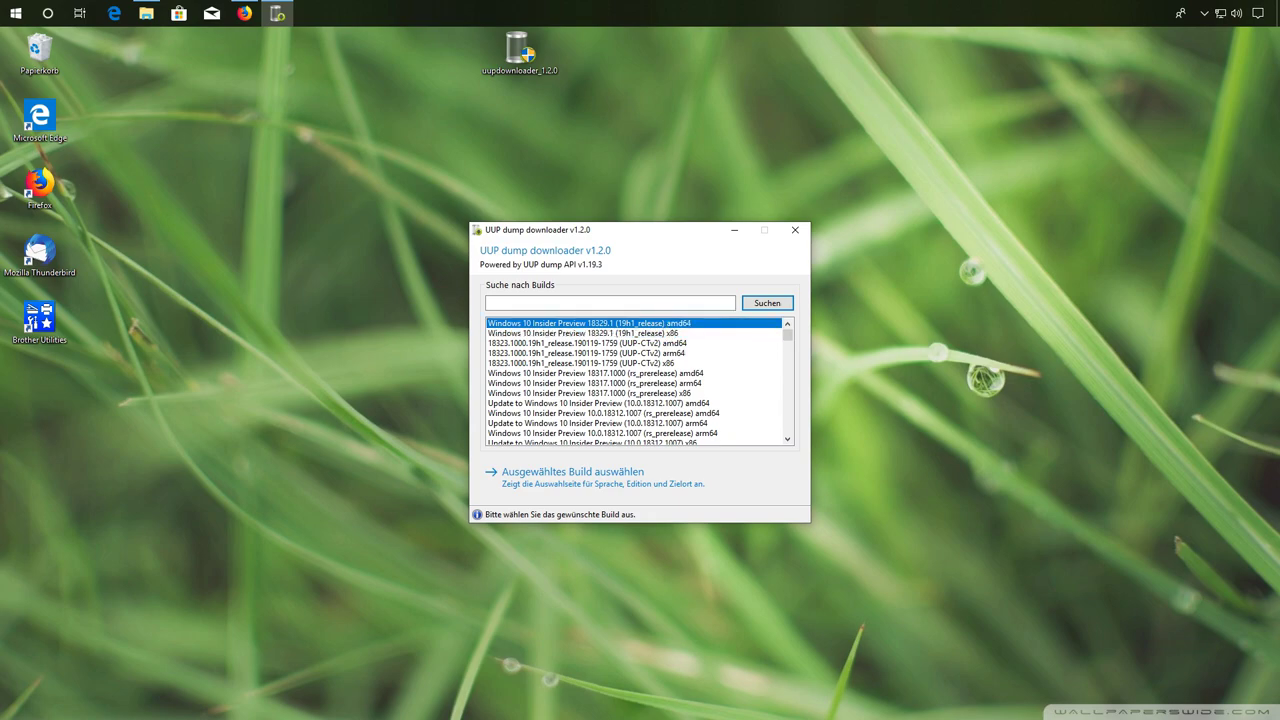
pyautogui.click(565, 492)
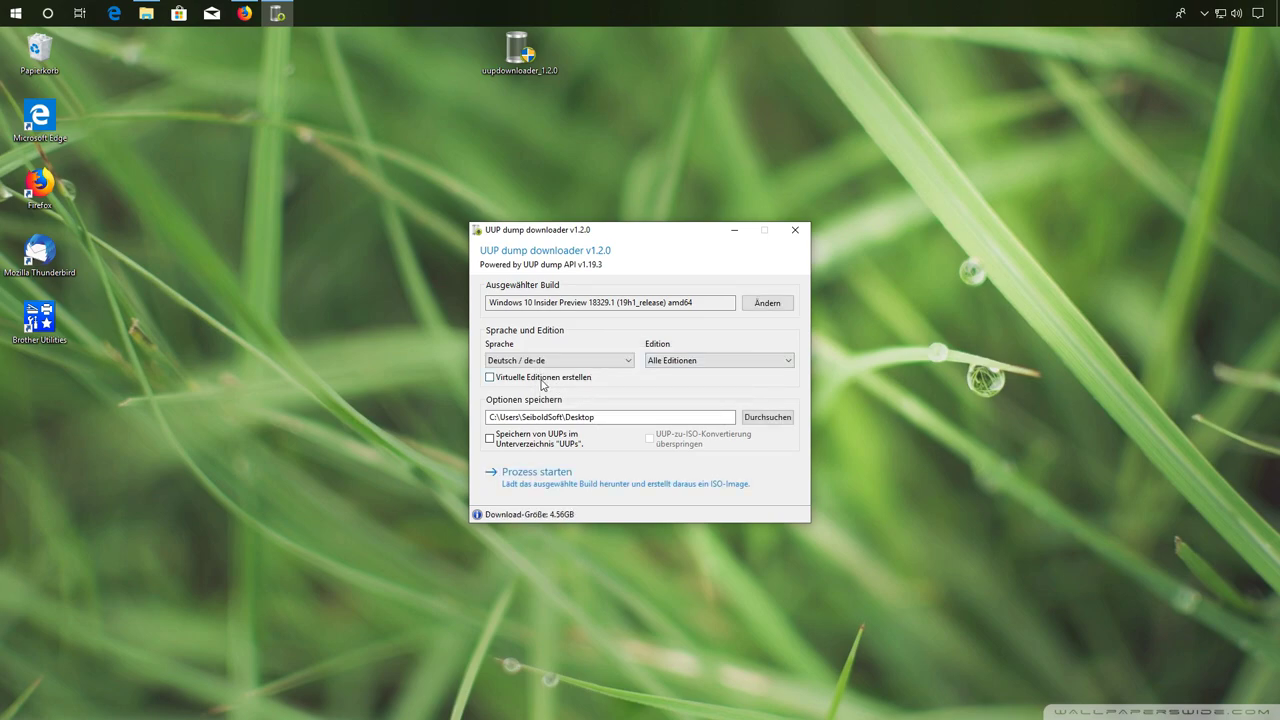
# Enable creation of virtual editions, select Alle Editionen, and start the download and ISO creation process
pyautogui.click(541, 381)
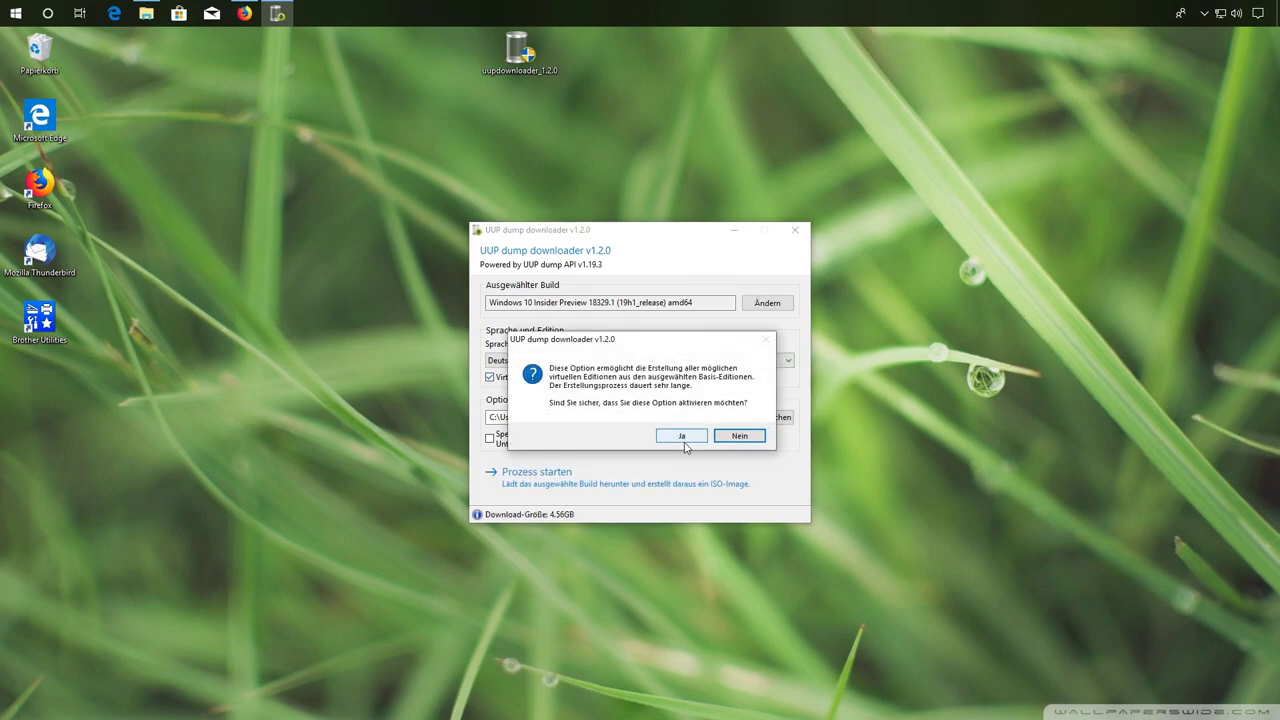
pyautogui.click(685, 438)
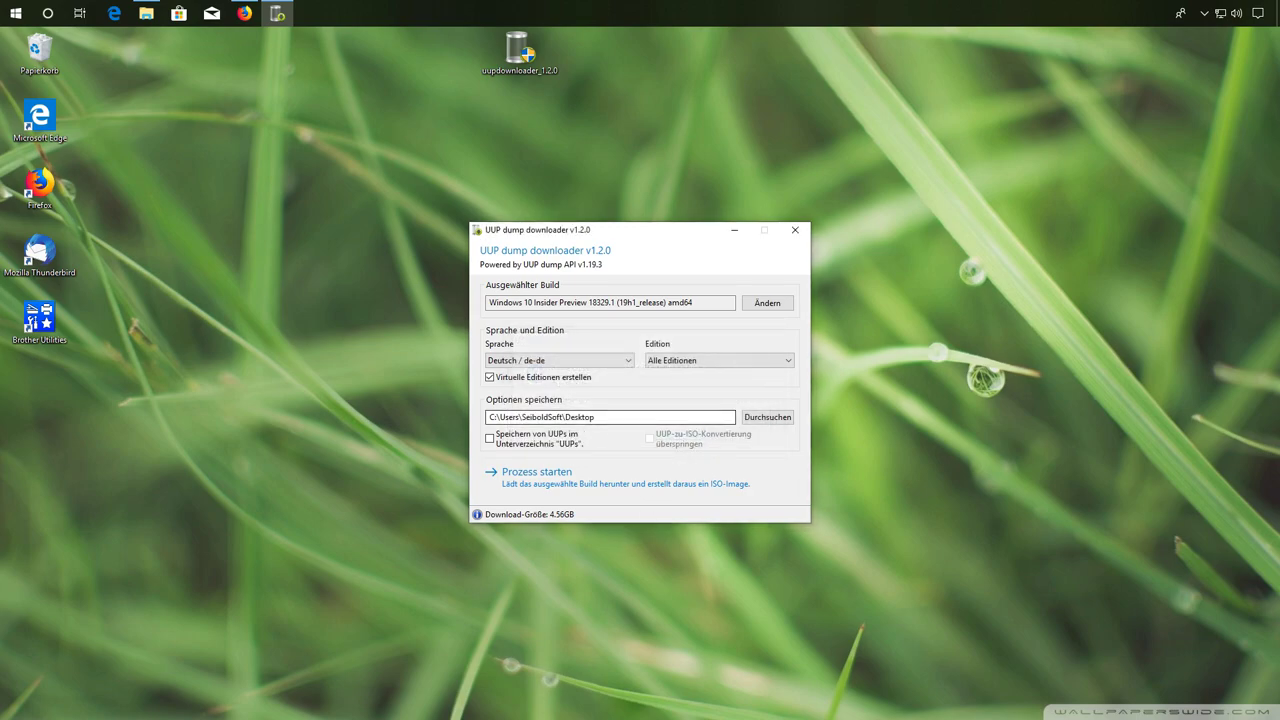
pyautogui.click(700, 364)
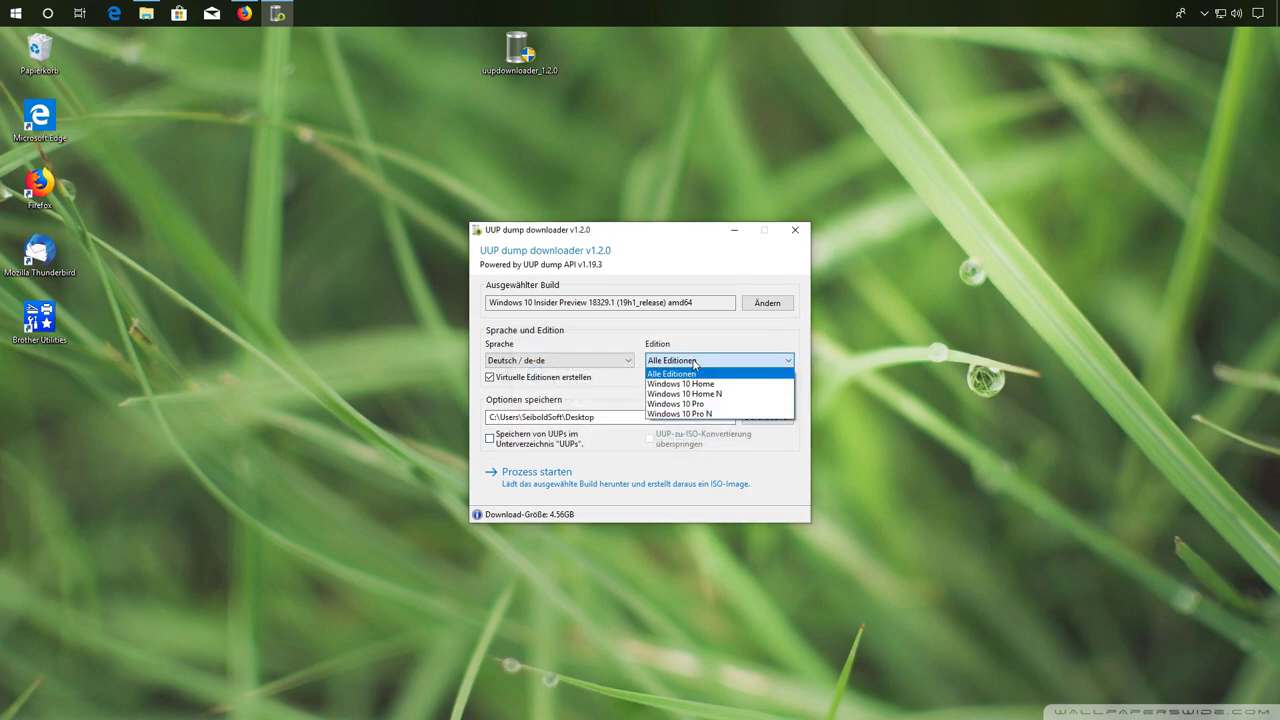
pyautogui.click(690, 373)
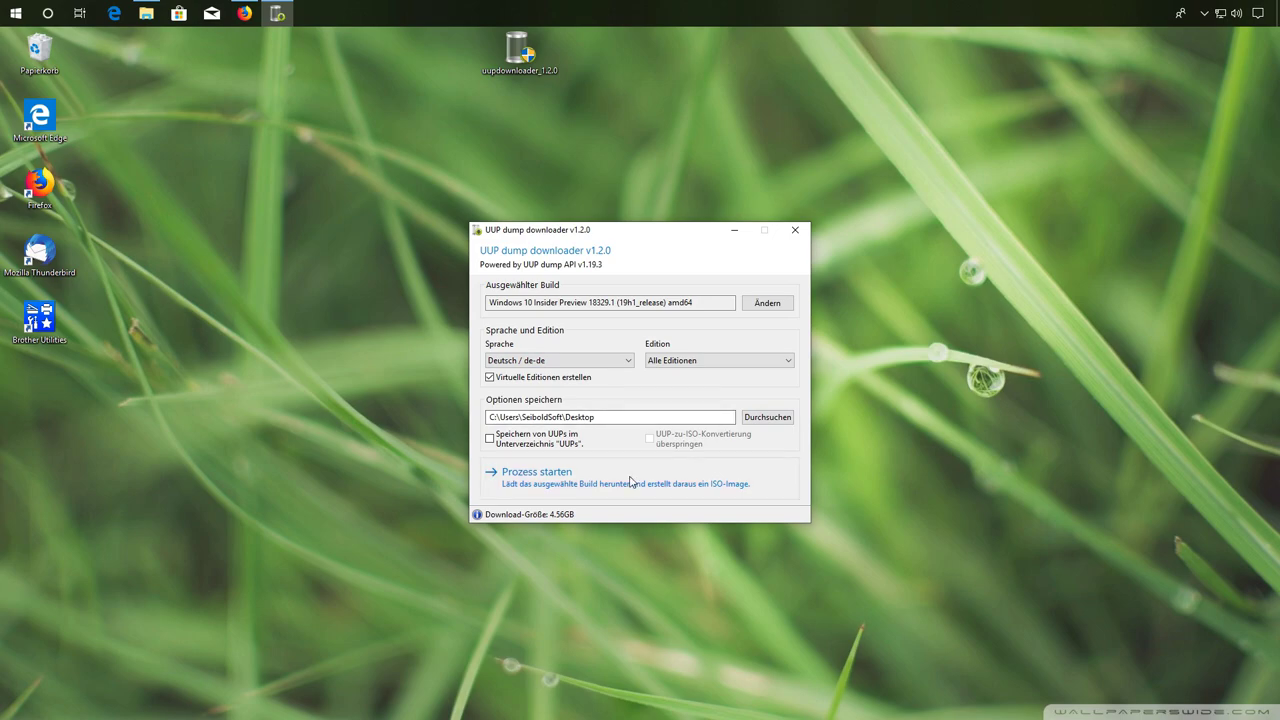
pyautogui.click(541, 486)
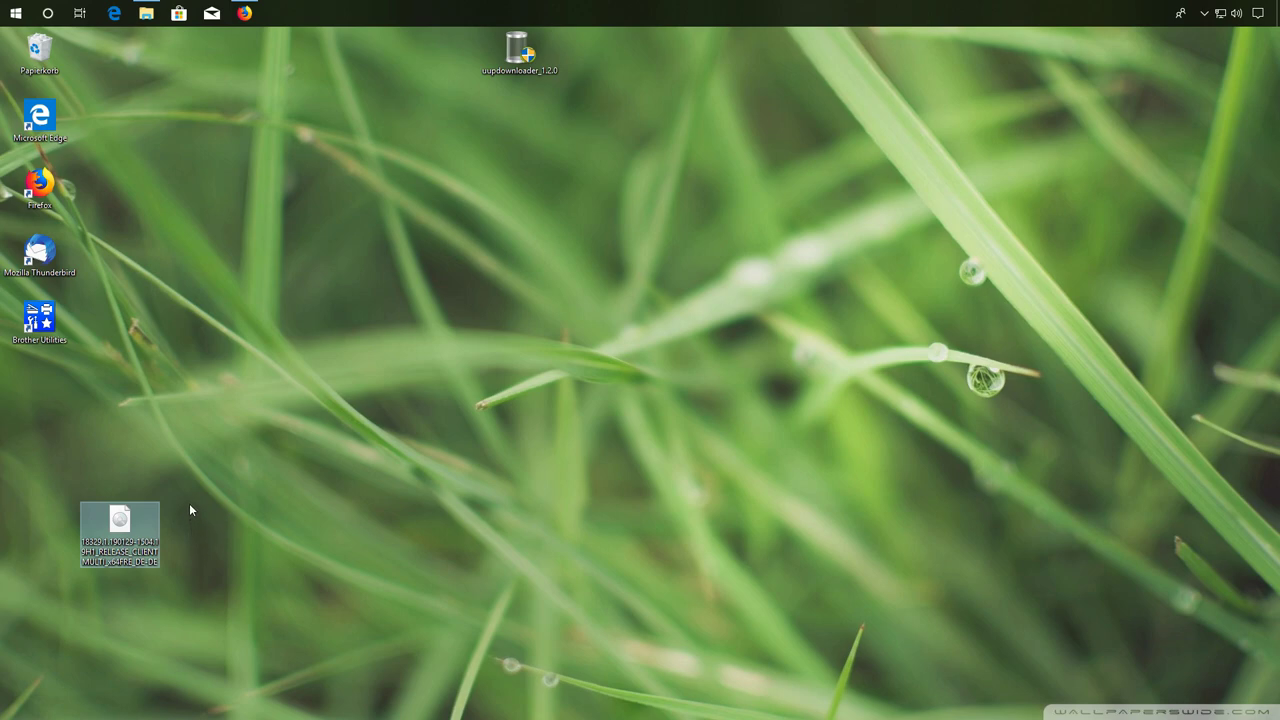
# Mount the 18329.1 ISO image from the desktop and run its setup program, allowing it to make changes
pyautogui.rightClick(140, 534)
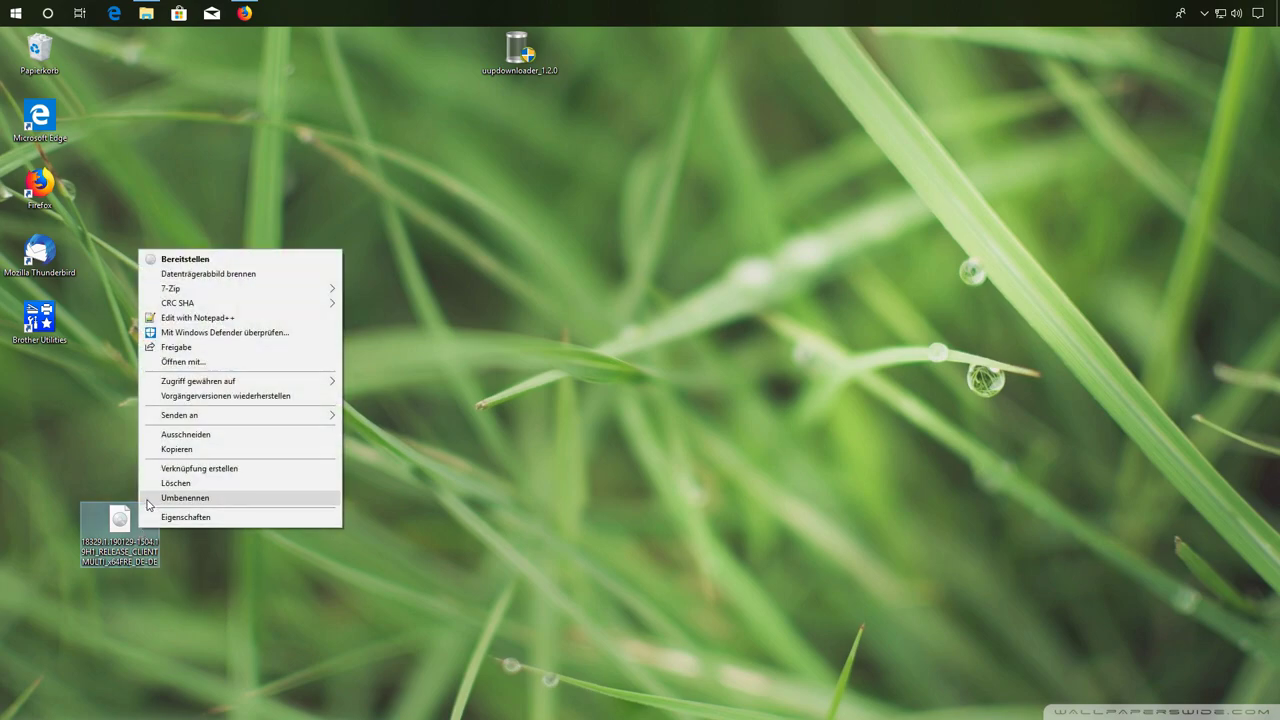
pyautogui.click(196, 261)
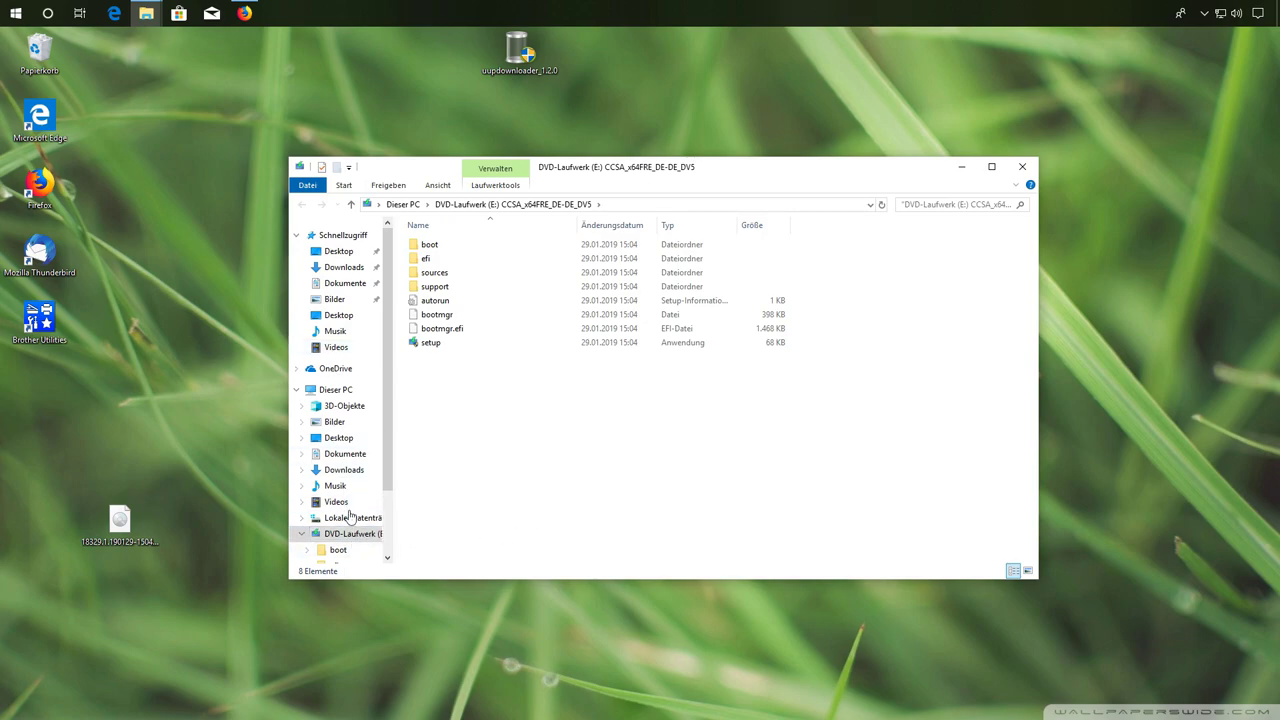
pyautogui.doubleClick(439, 344)
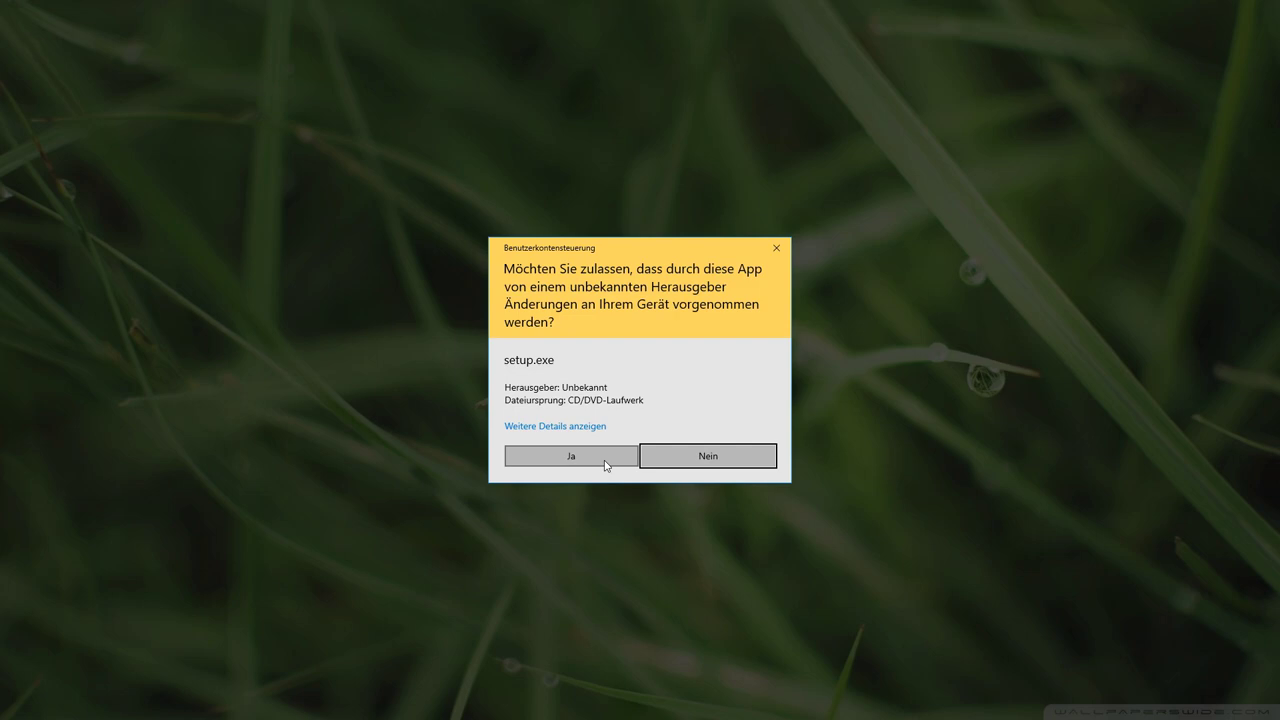
pyautogui.click(606, 465)
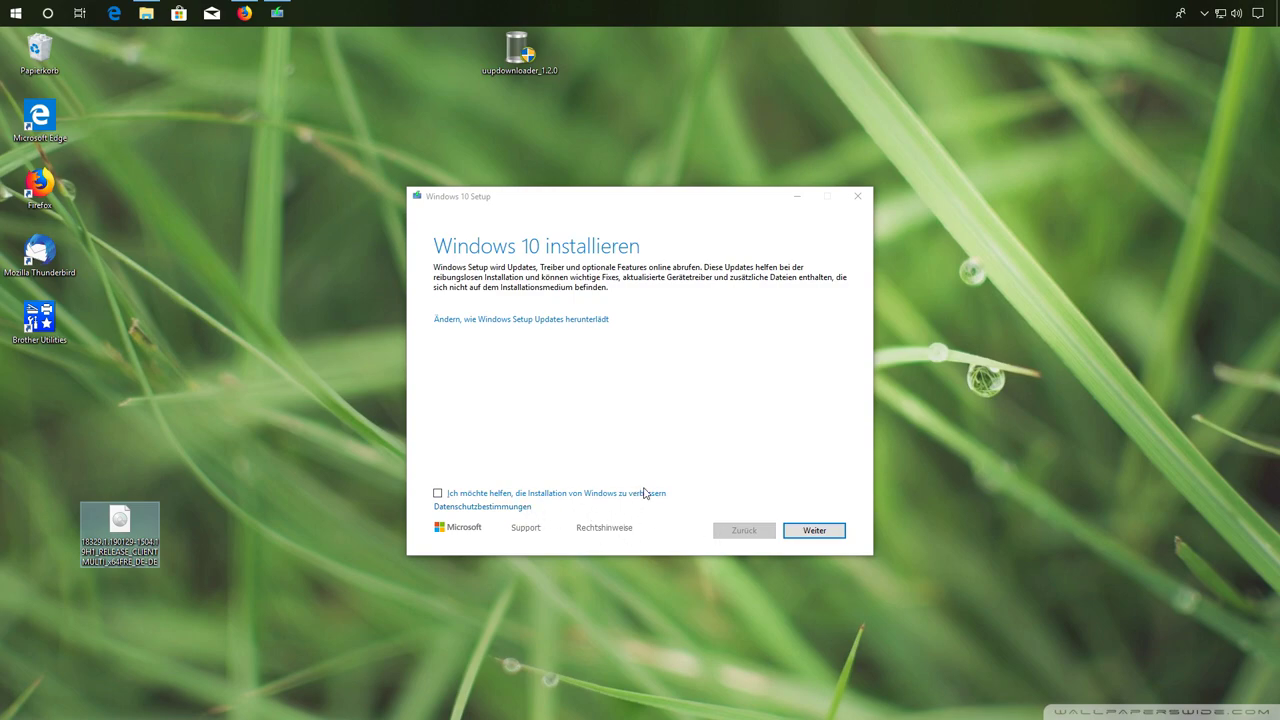
# Accept the licence terms in Windows 10 Setup and install Windows 10 Pro, keeping personal files and apps
pyautogui.click(815, 531)
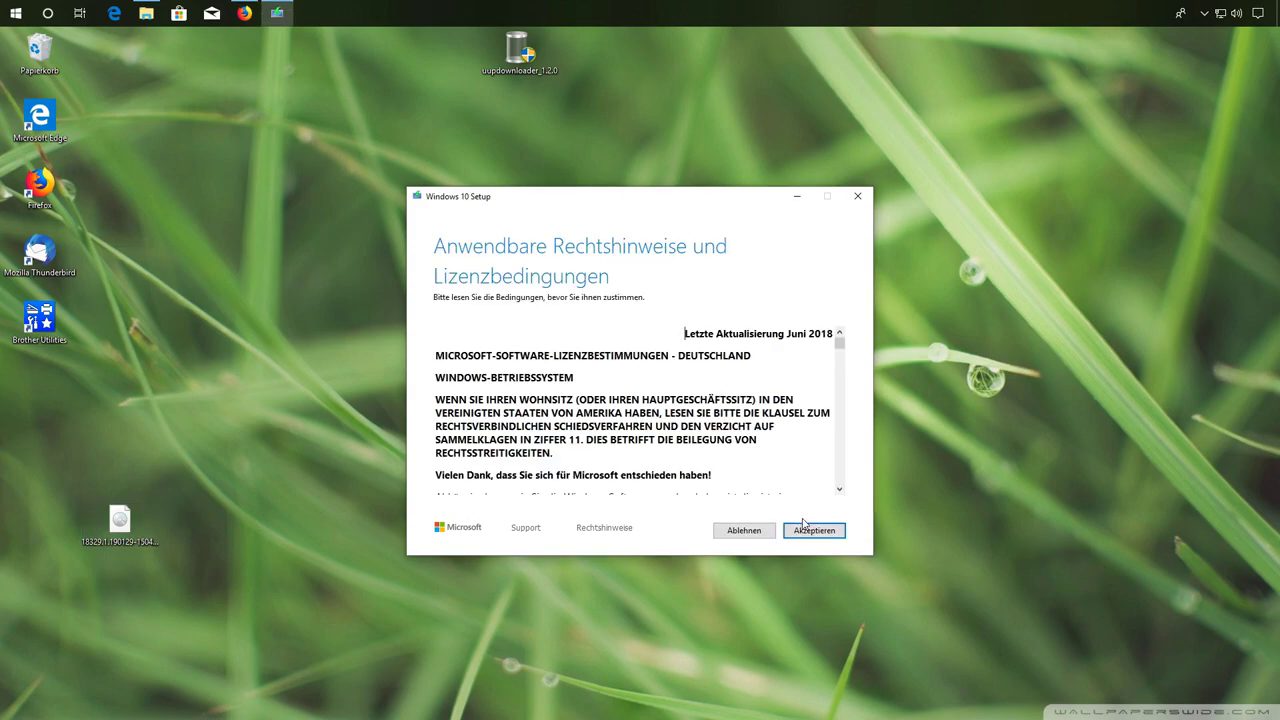
pyautogui.click(813, 532)
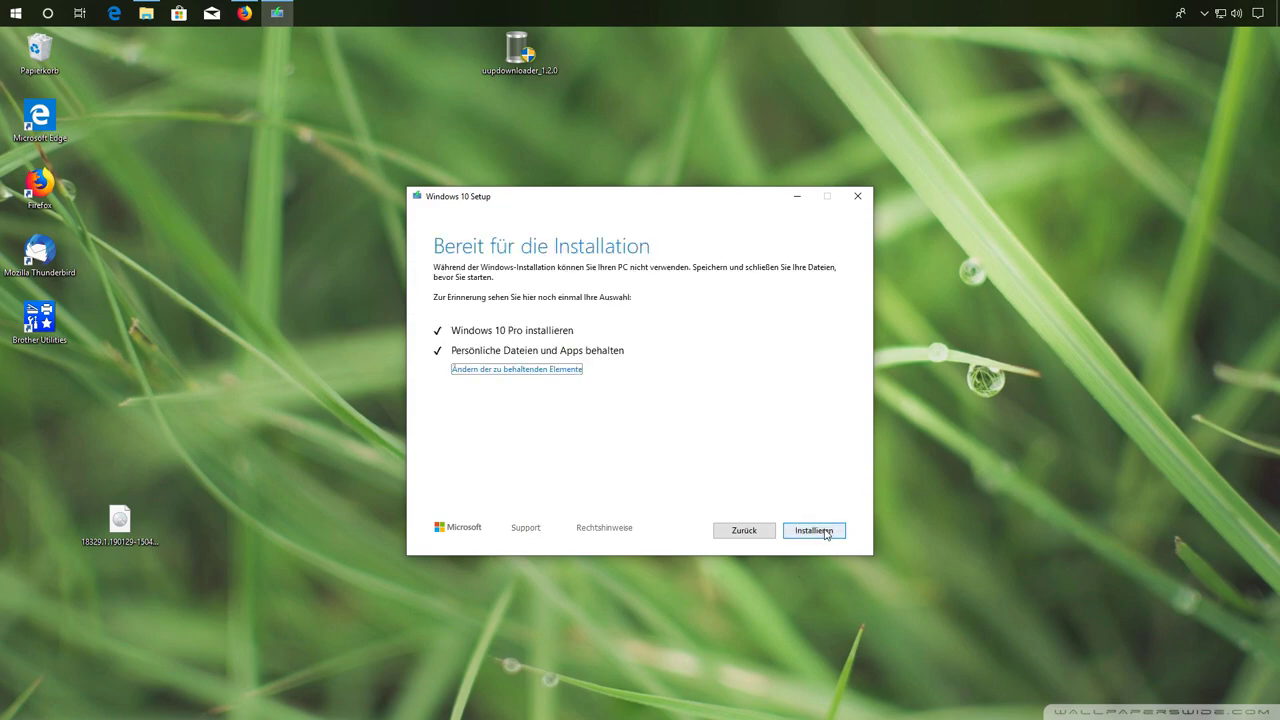
pyautogui.click(823, 531)
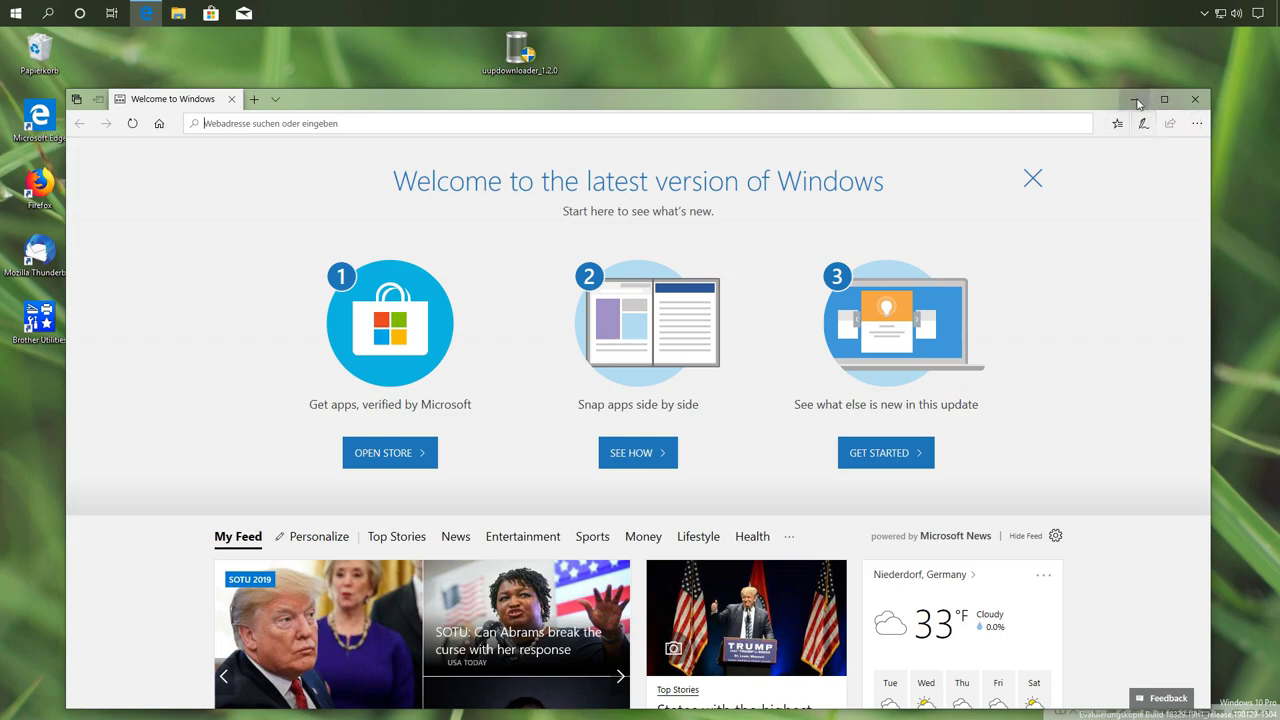
# Close the Welcome to Windows browser page and check the upgraded system's version and build in the Windows info dialog
pyautogui.click(1195, 99)
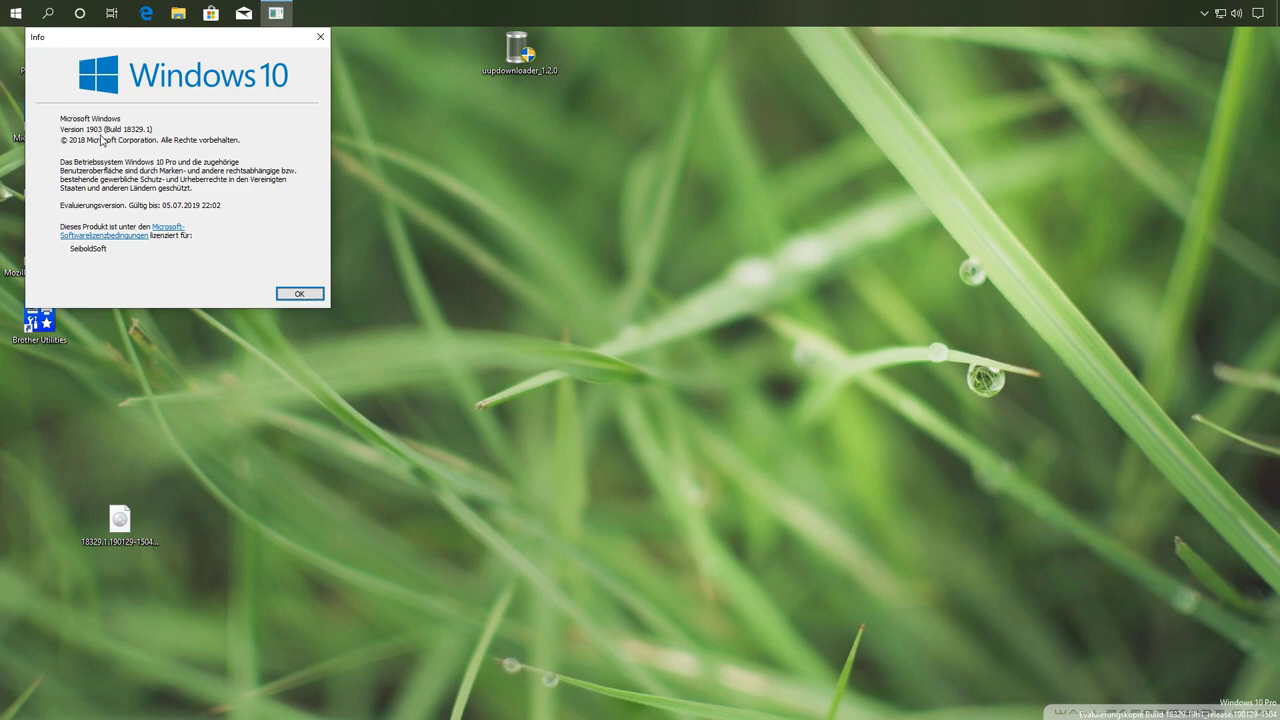
pyautogui.click(300, 293)
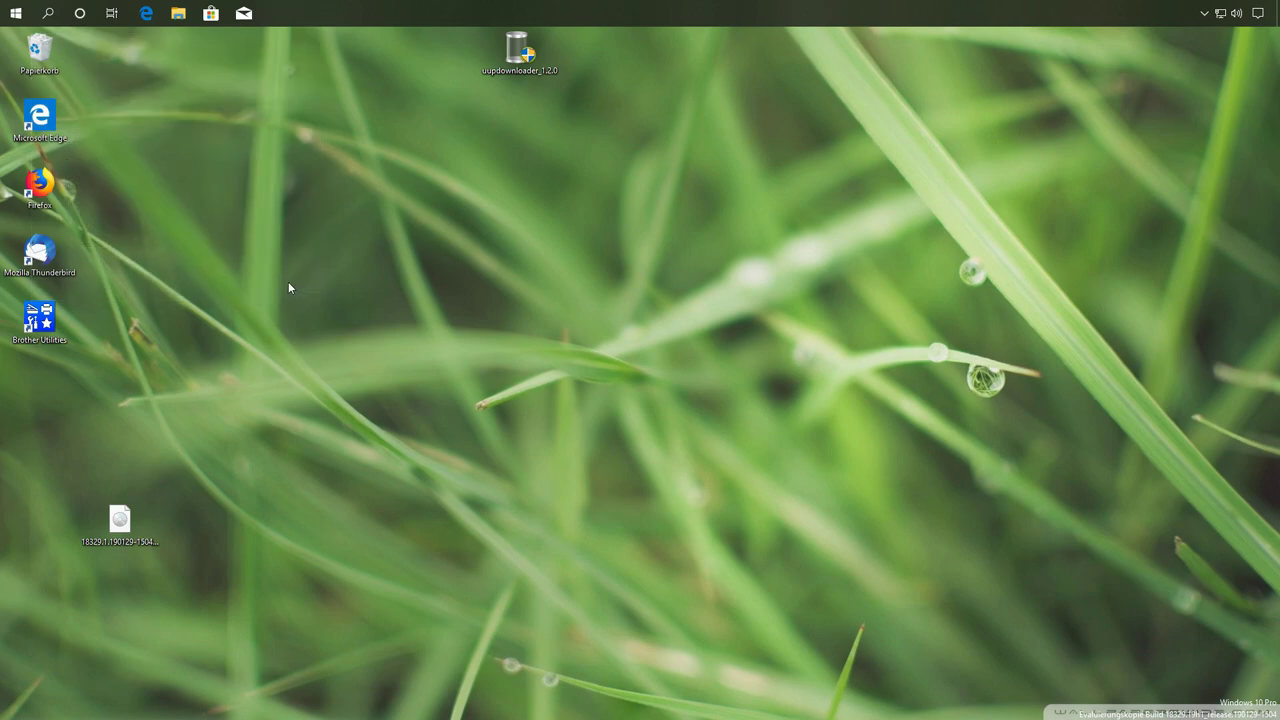